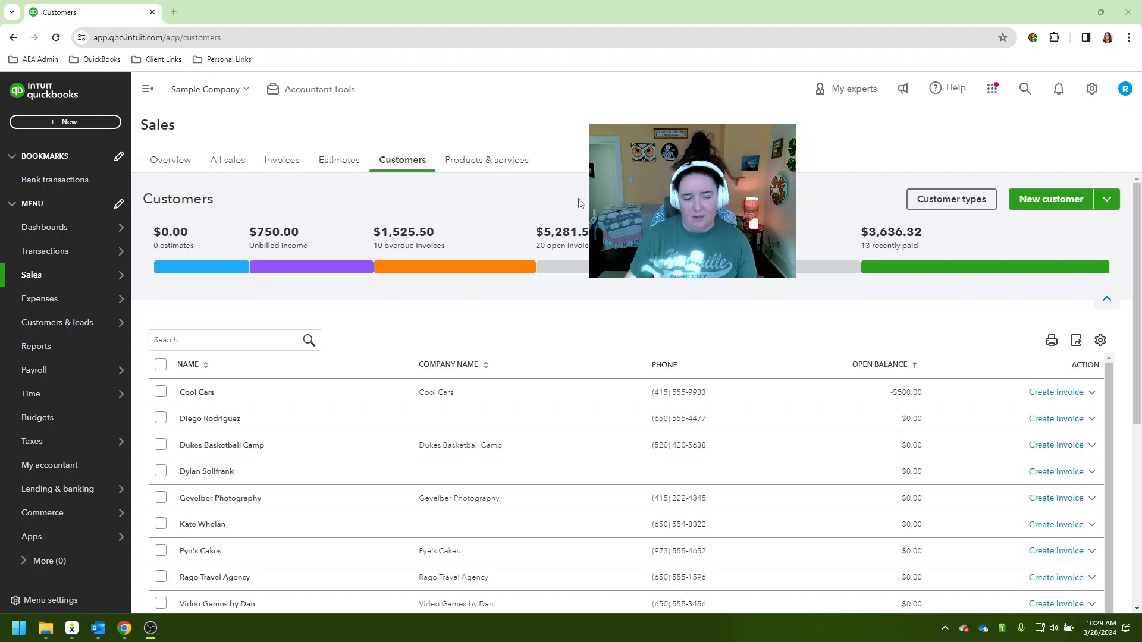
Open the Cool Cars customer record and inspect its 3/28/24 deposit, closing the deposit without changes
click(209, 393)
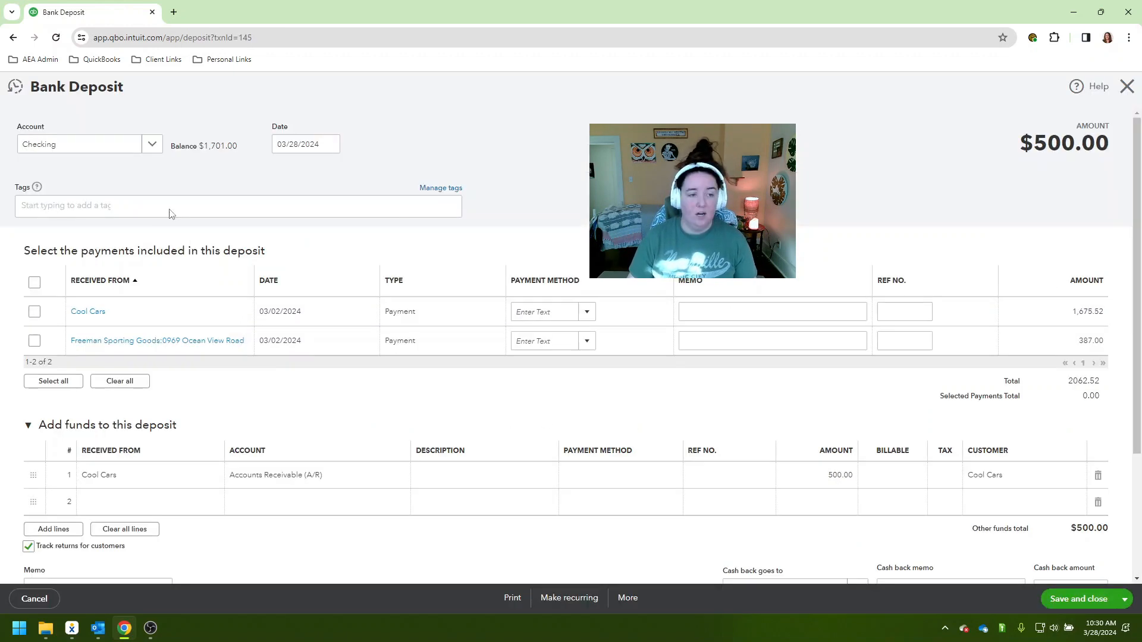
click(1013, 455)
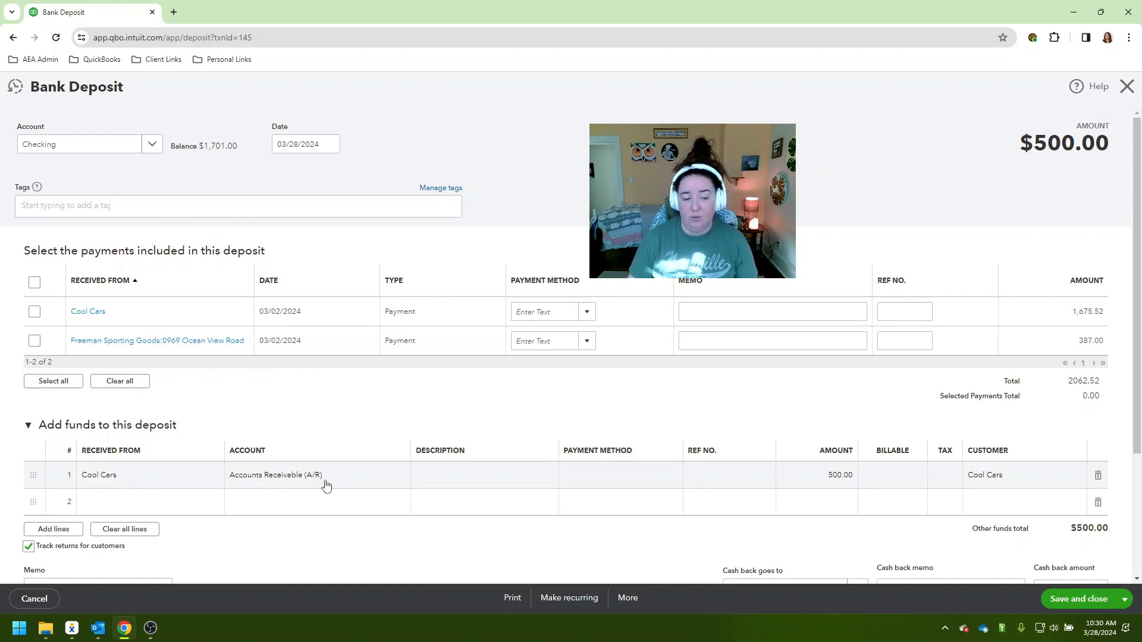
click(1134, 88)
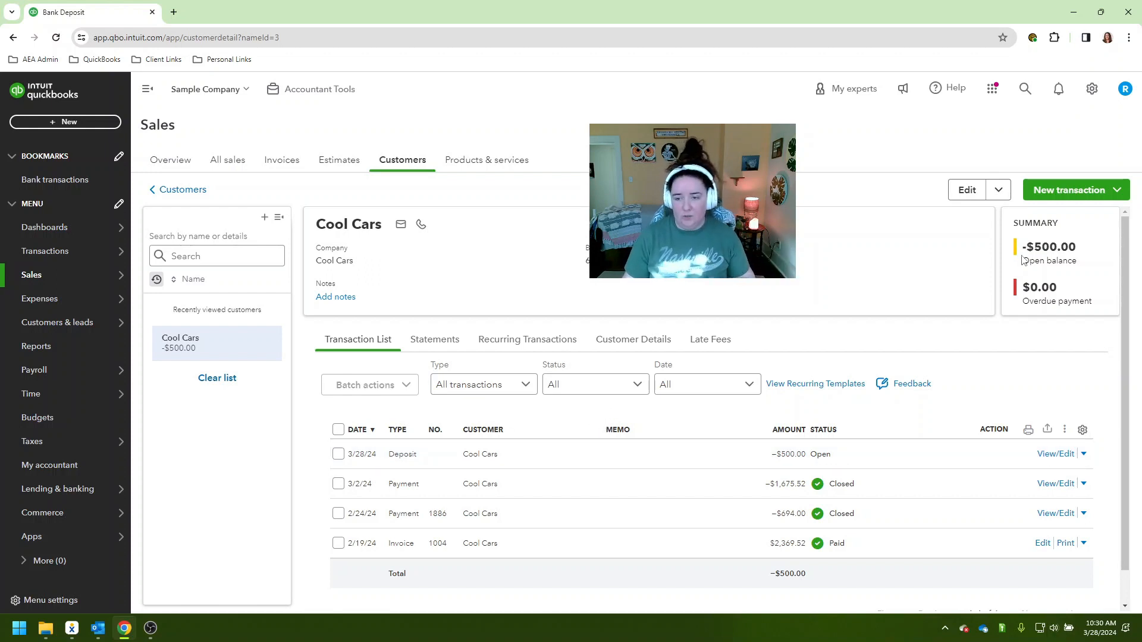
Create an invoice for Cool Cars with one Design:Services line at a rate of 500.00
click(1080, 200)
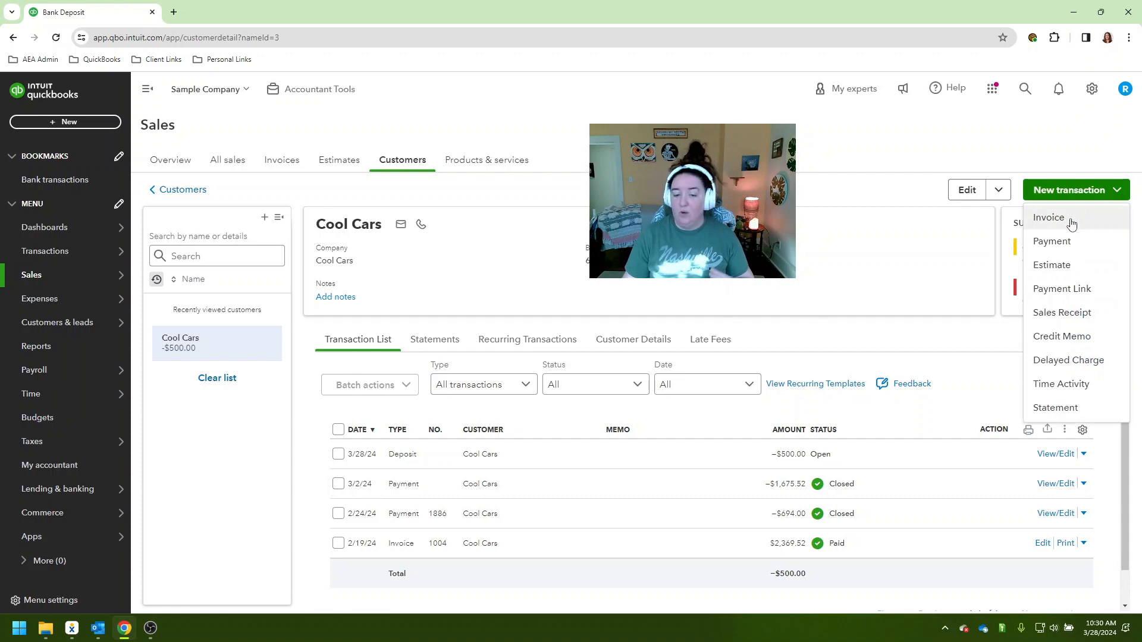
click(1076, 227)
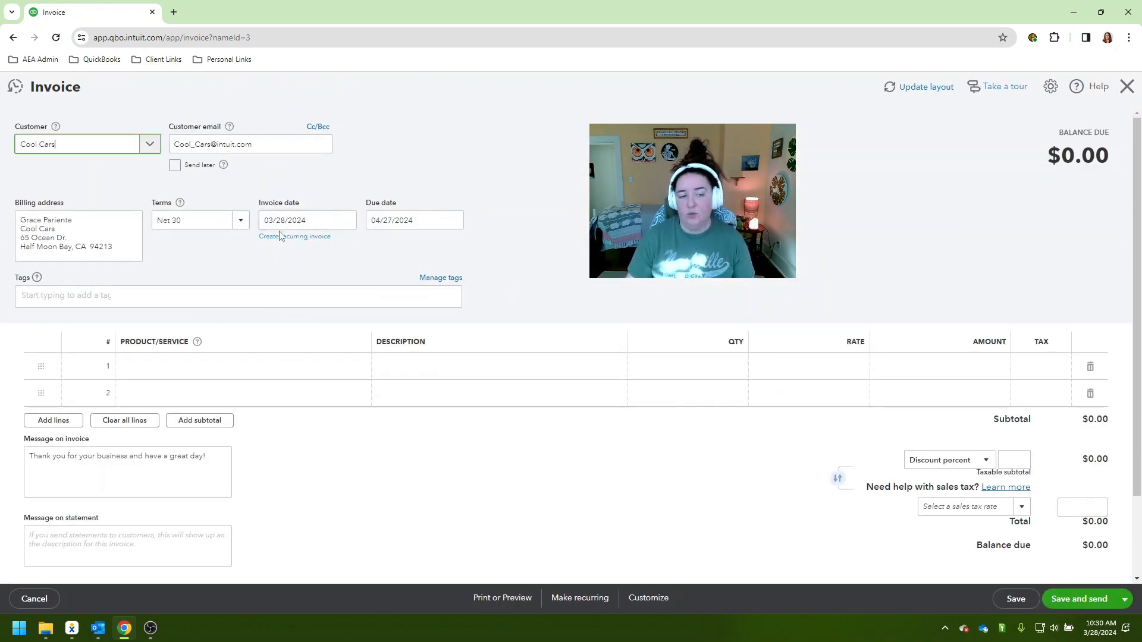
click(260, 374)
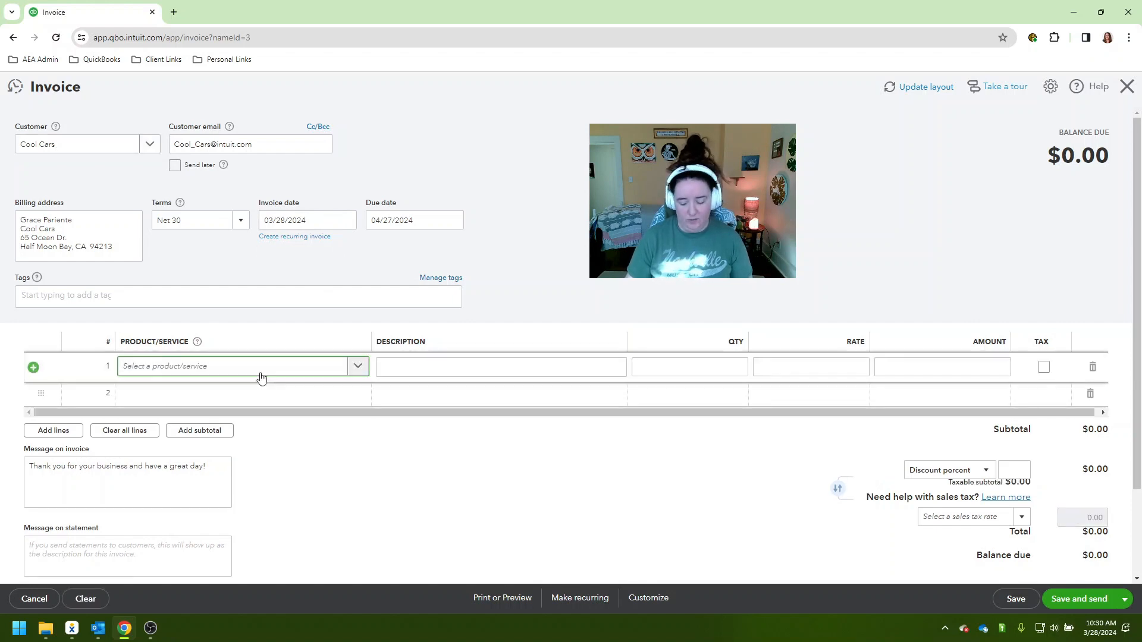
text(serv)
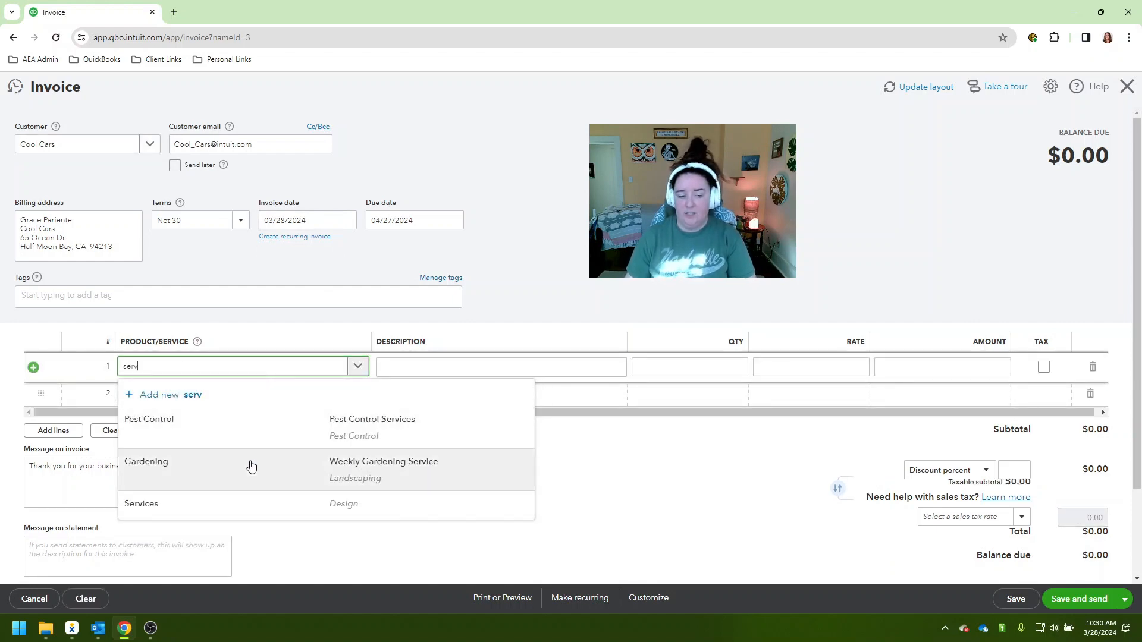
click(248, 503)
click(797, 364)
text(5)
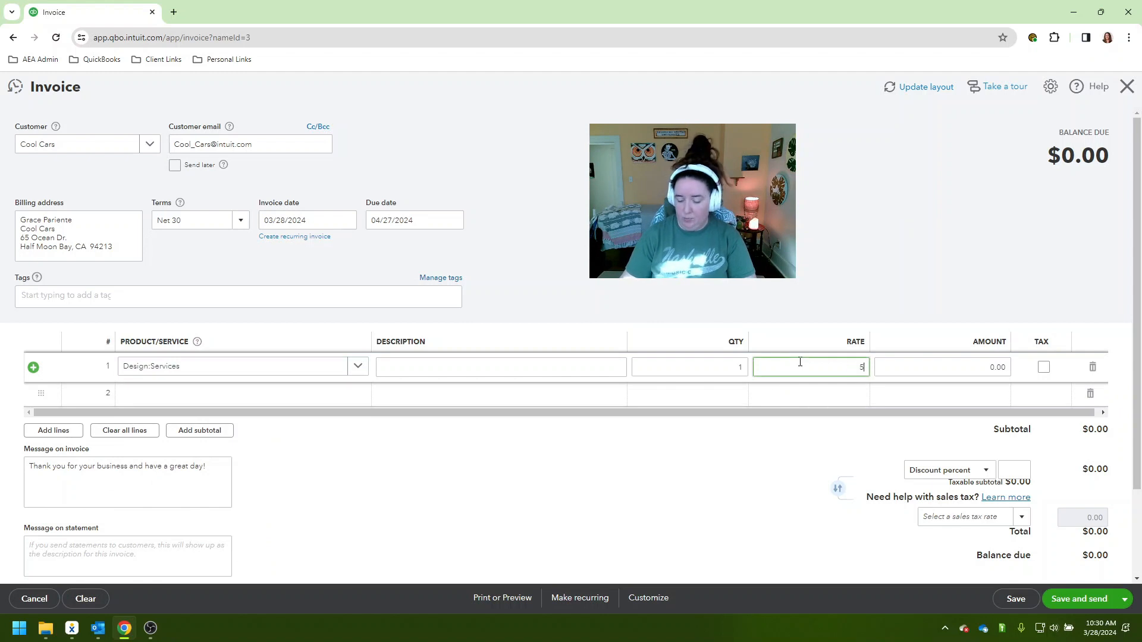
text(00.00)
key(Tab)
click(964, 435)
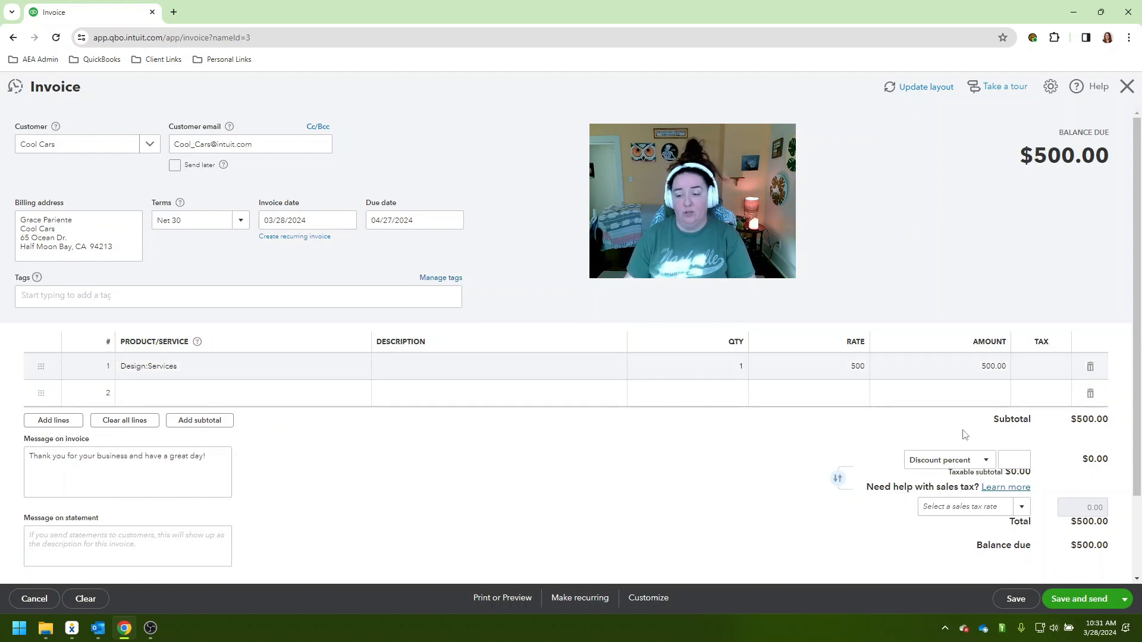
Save the invoice and dismiss the applied-credit notice, choosing not to show it again
click(1015, 598)
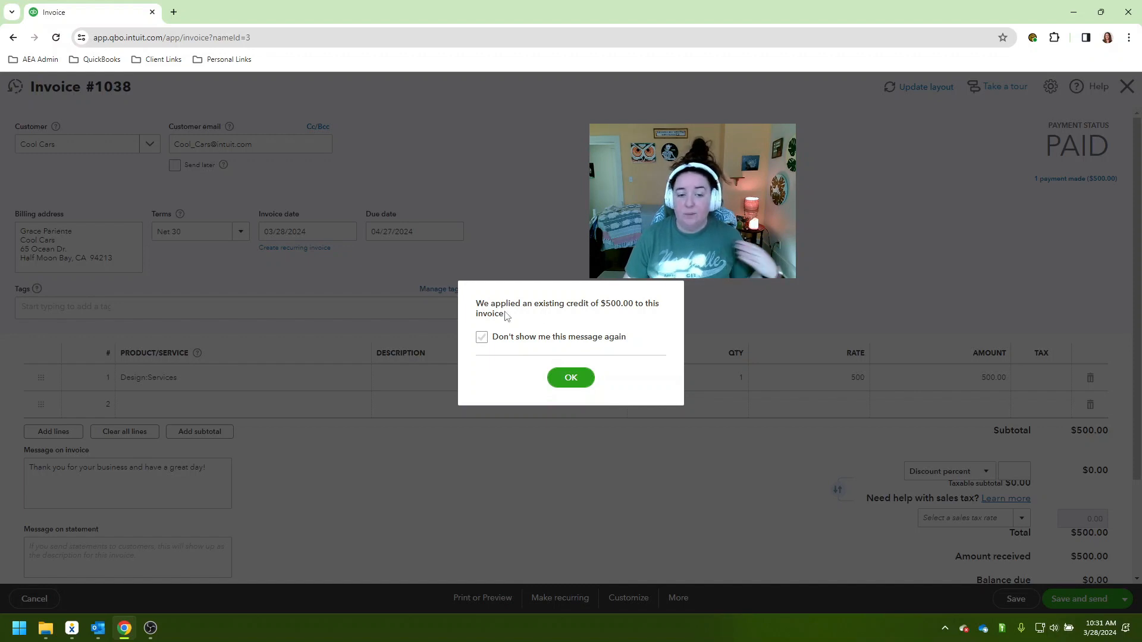
click(482, 337)
click(563, 379)
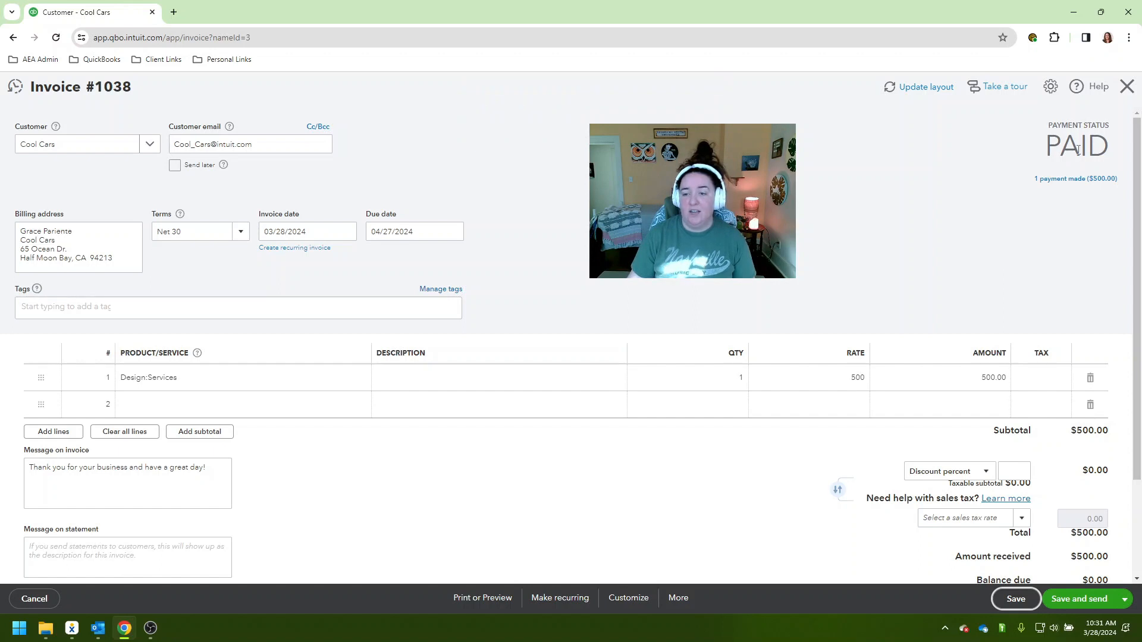
Examine the payment linking the invoice to the deposit credit, and check the Cool Cars transaction list
click(1055, 178)
click(888, 185)
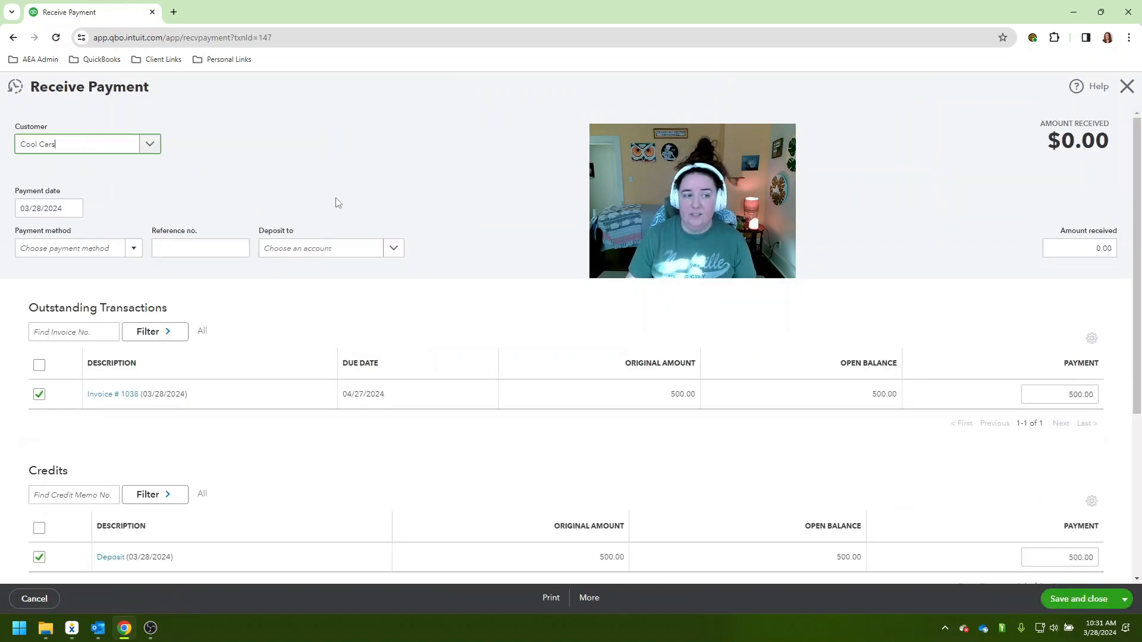
scroll(182, 184, down, 2)
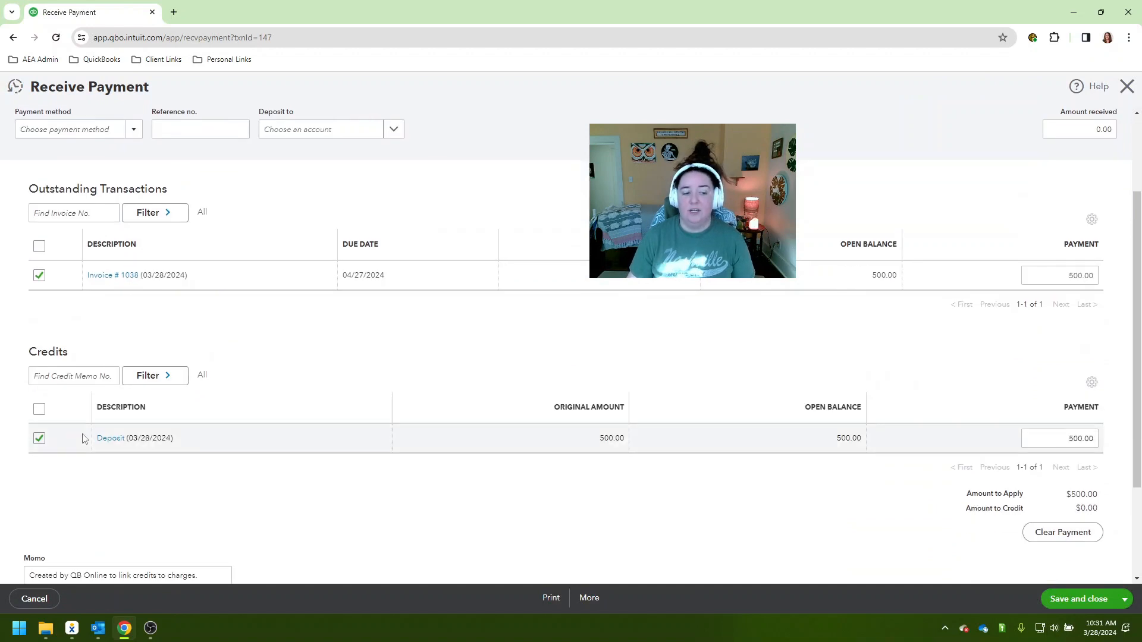
scroll(146, 373, up, 1)
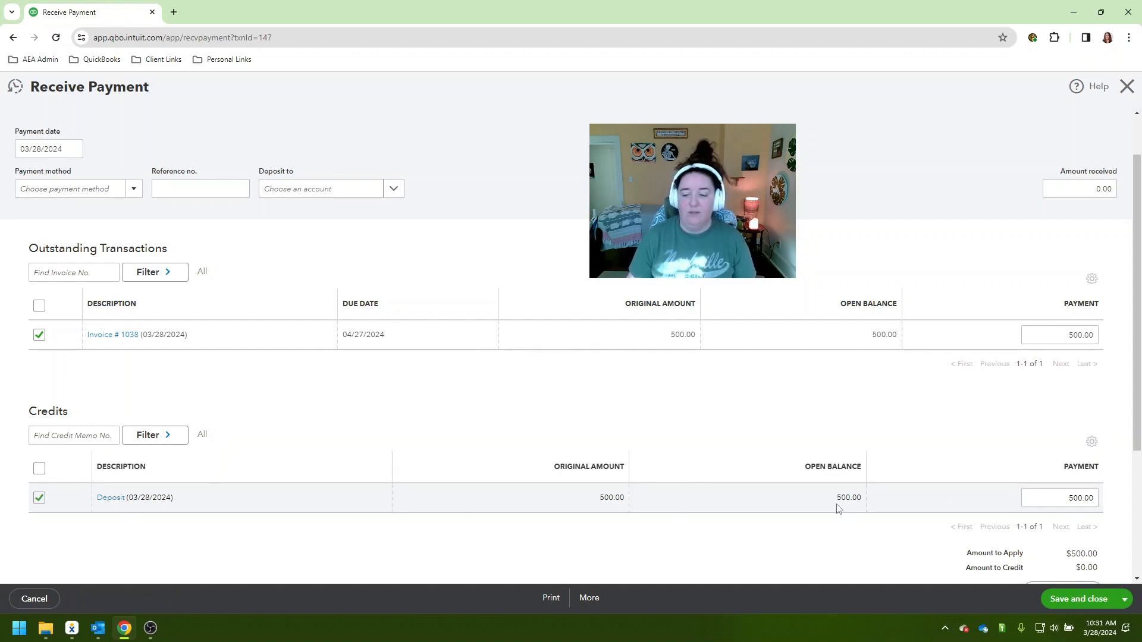
scroll(839, 504, down, 2)
scroll(838, 504, up, 3)
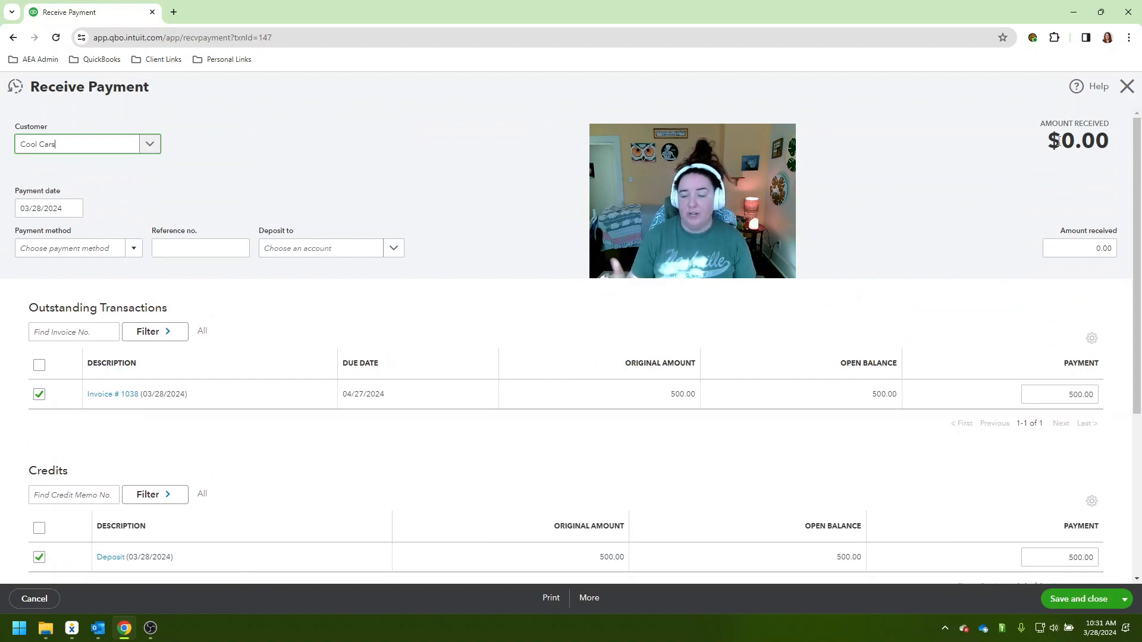
scroll(513, 354, down, 1)
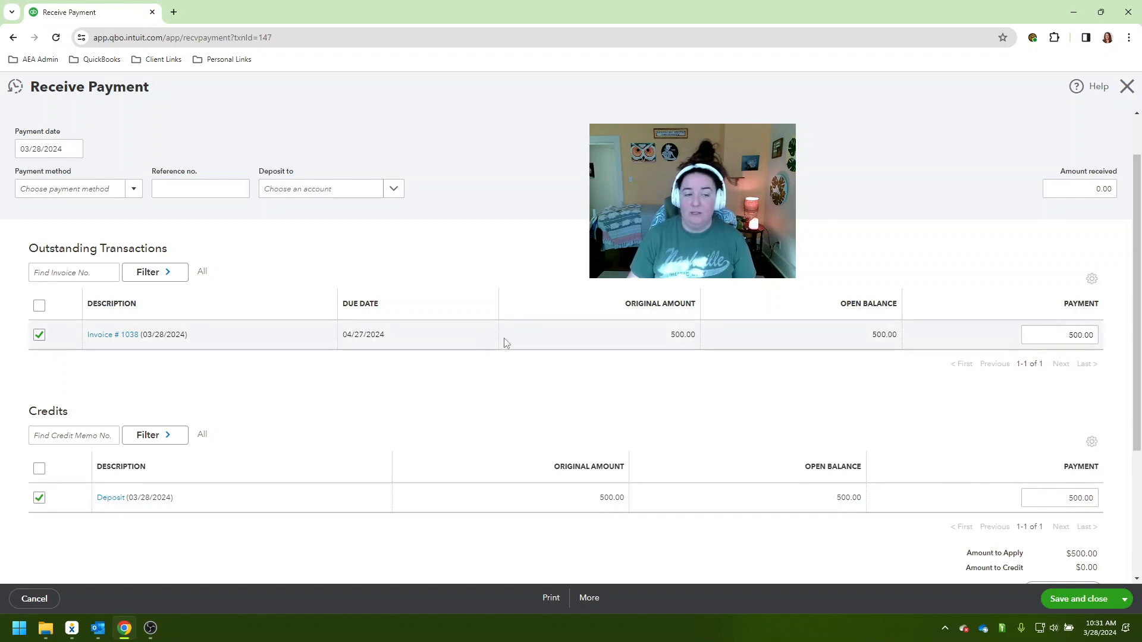
click(1126, 85)
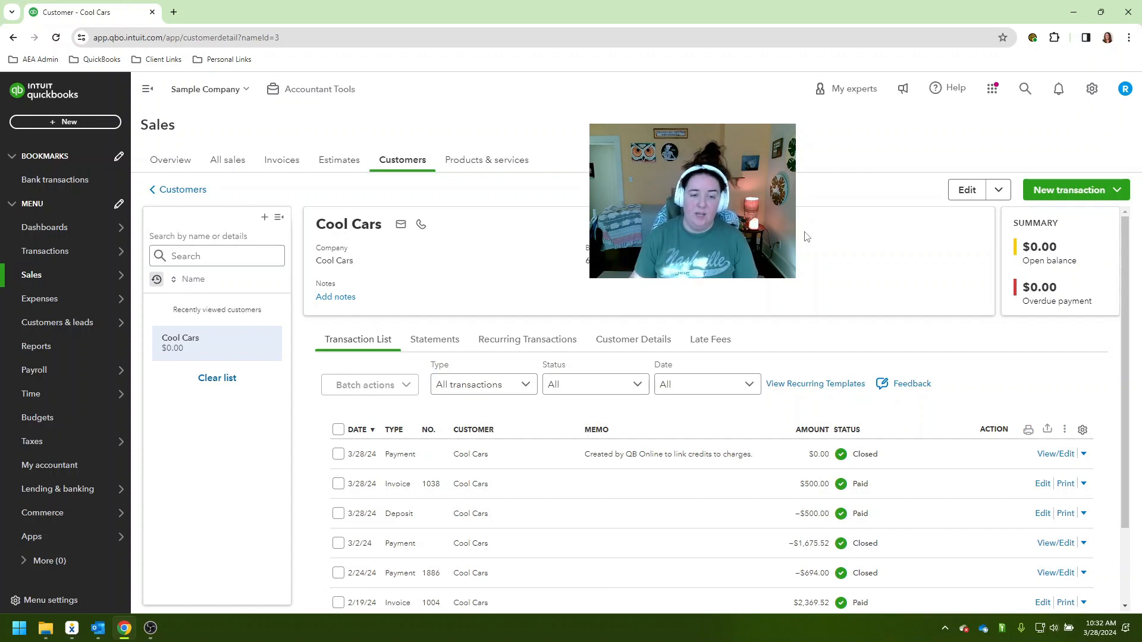
scroll(806, 237, down, 1)
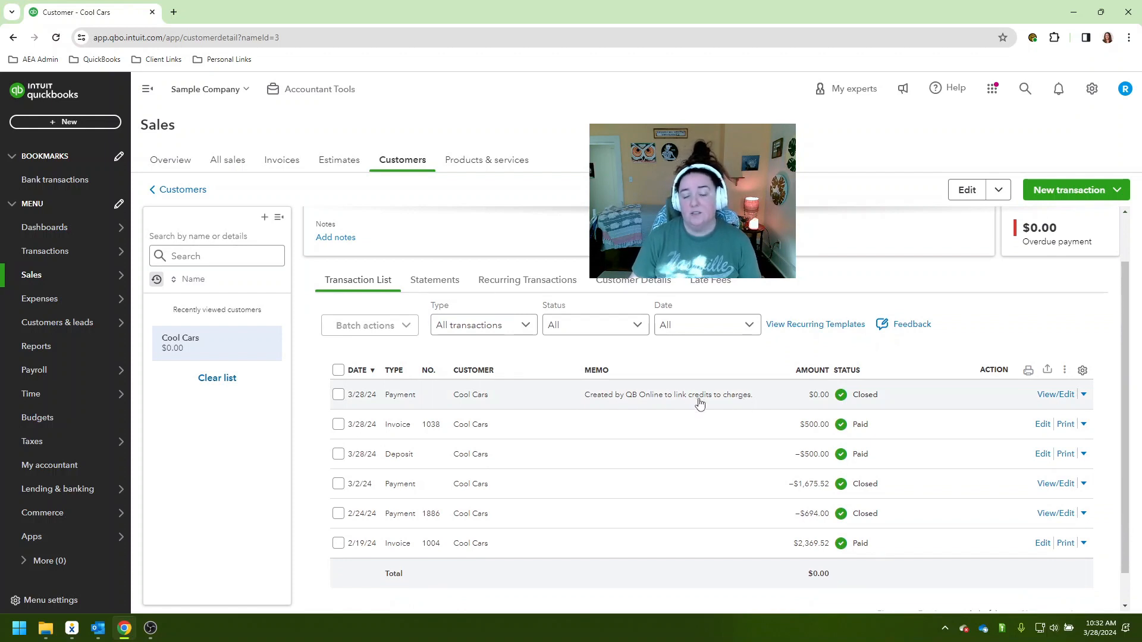
scroll(696, 405, up, 1)
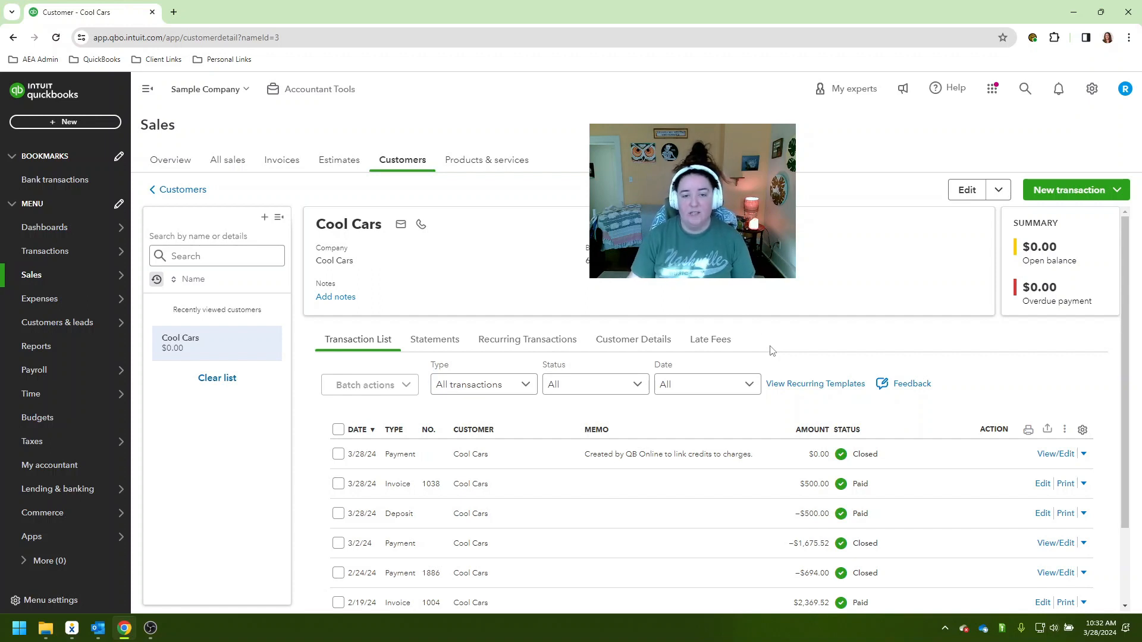
Start a new sales receipt for the customer Cool Cars
mouse_move(122, 251)
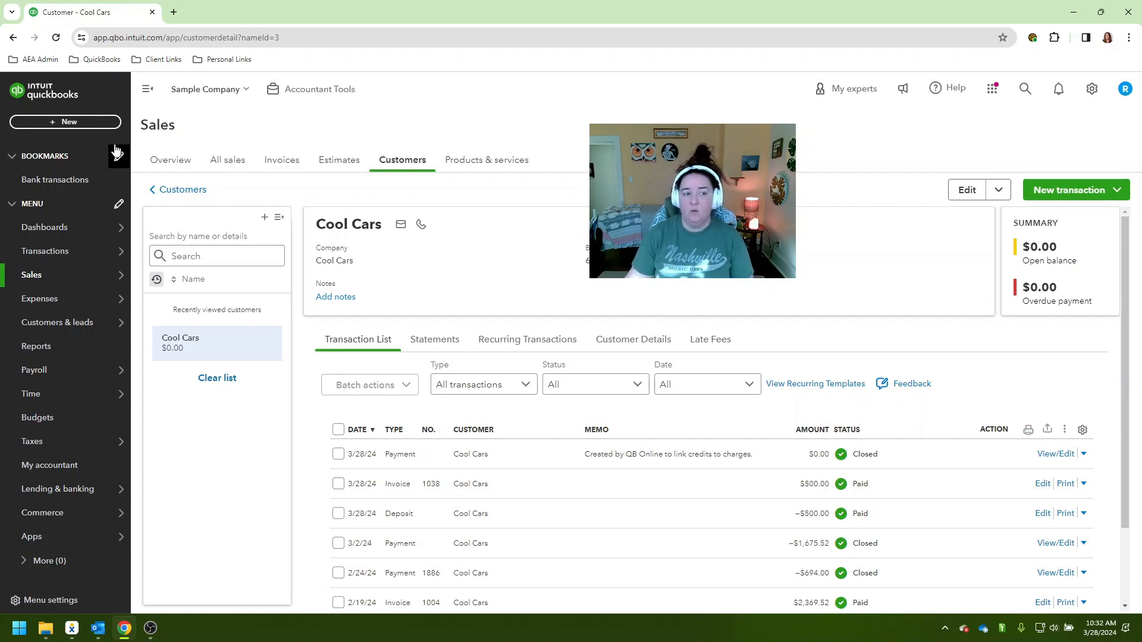
click(84, 126)
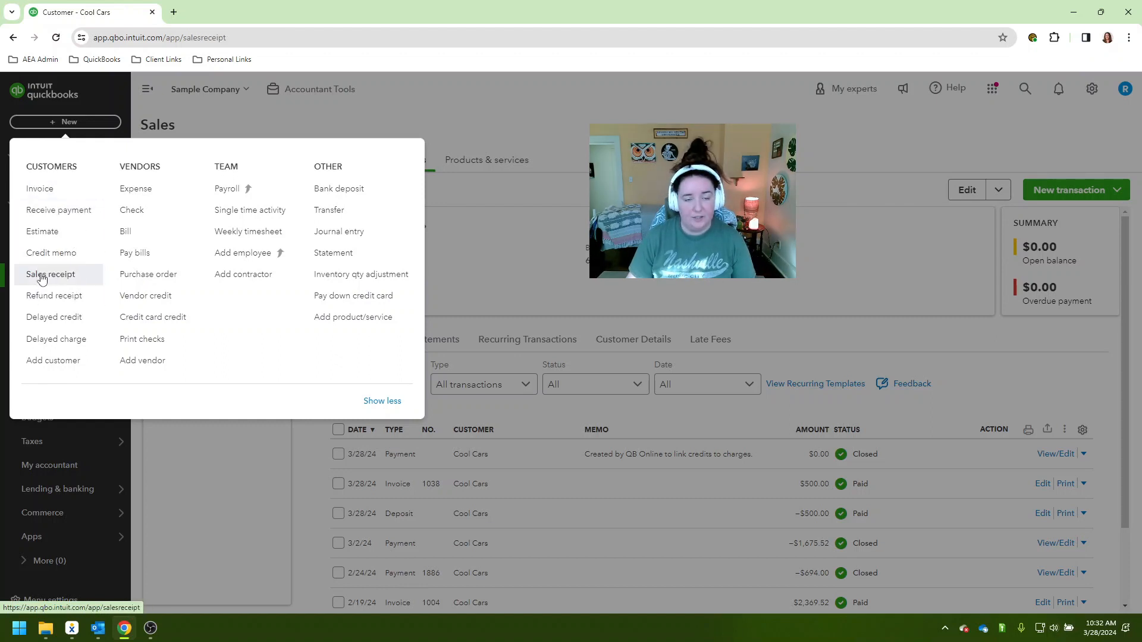
click(42, 276)
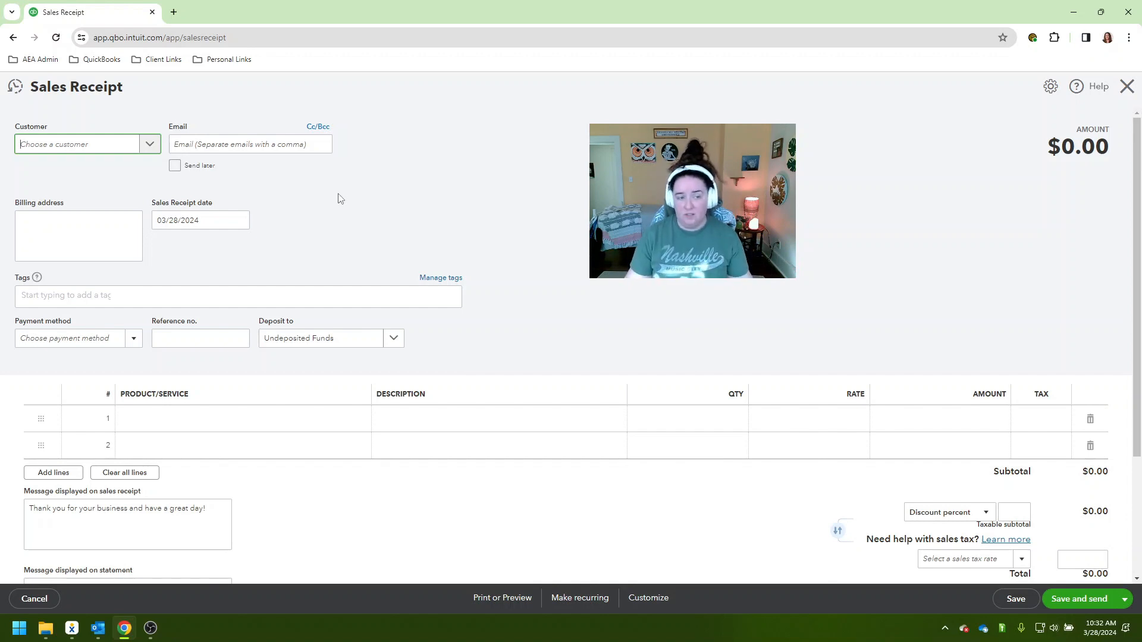
click(95, 146)
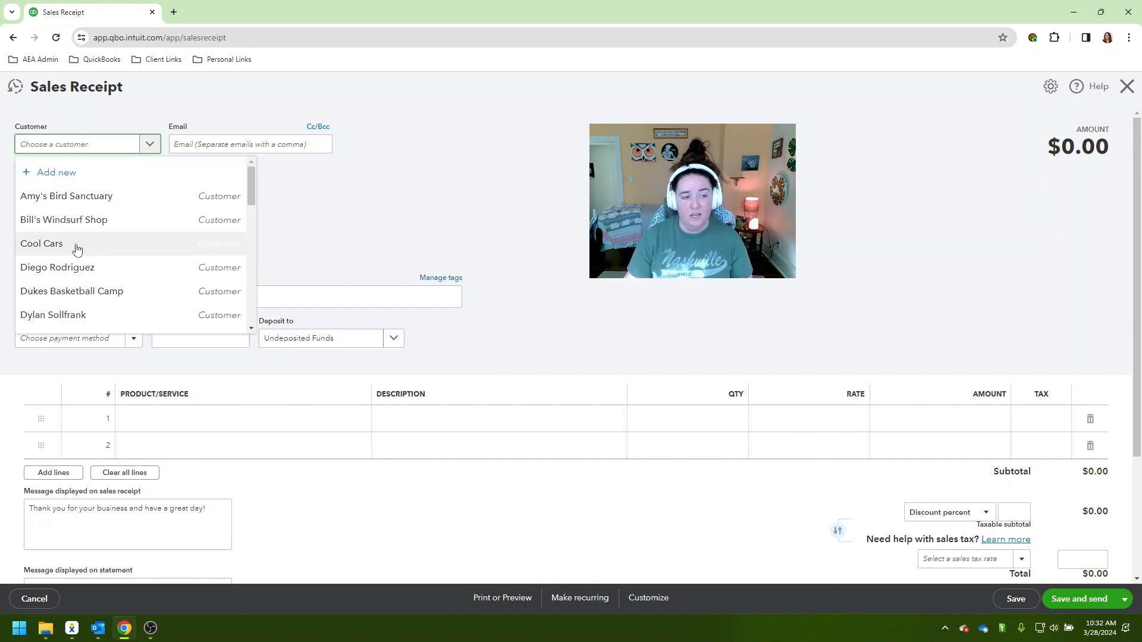
click(148, 244)
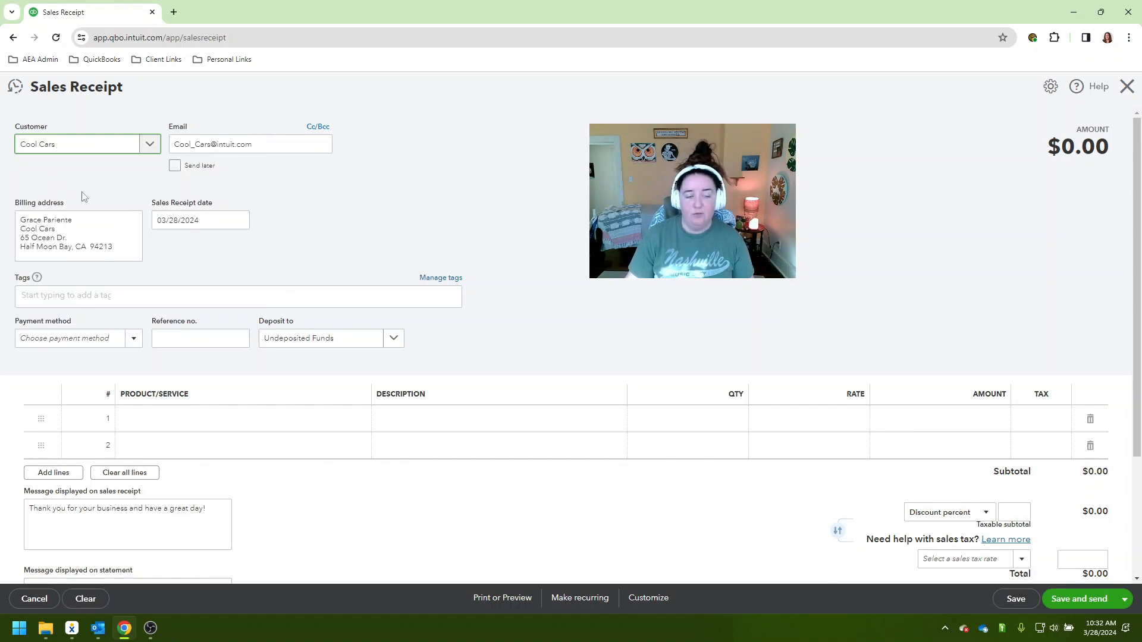
Set the sales receipt's payment method to Check and its reference number to 1001
click(135, 339)
click(105, 420)
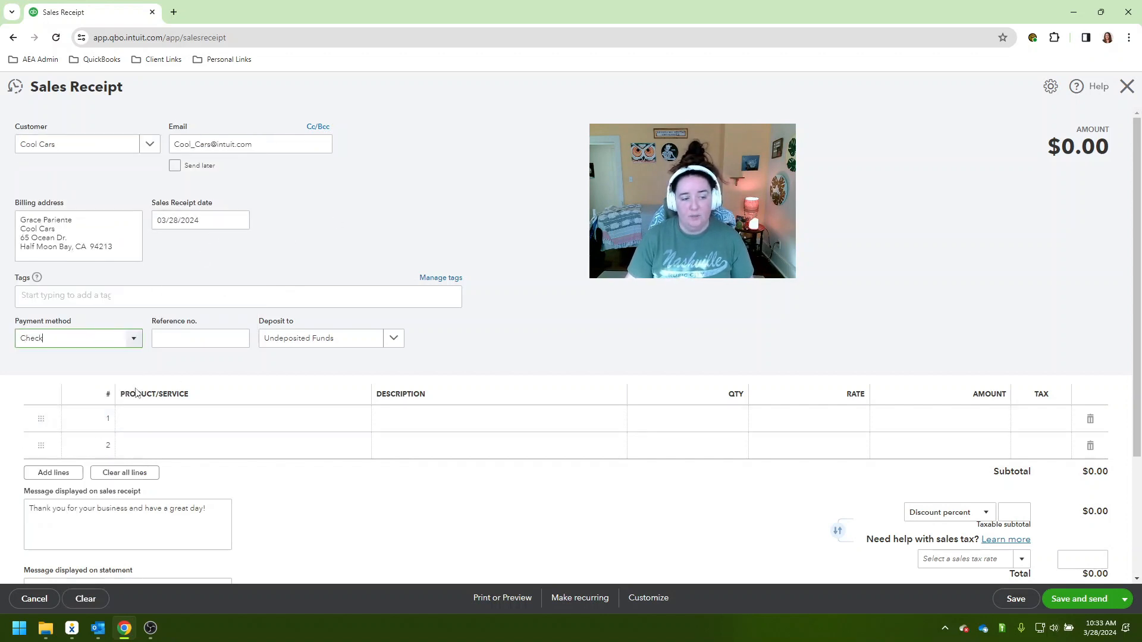
click(216, 339)
text(1001)
click(275, 323)
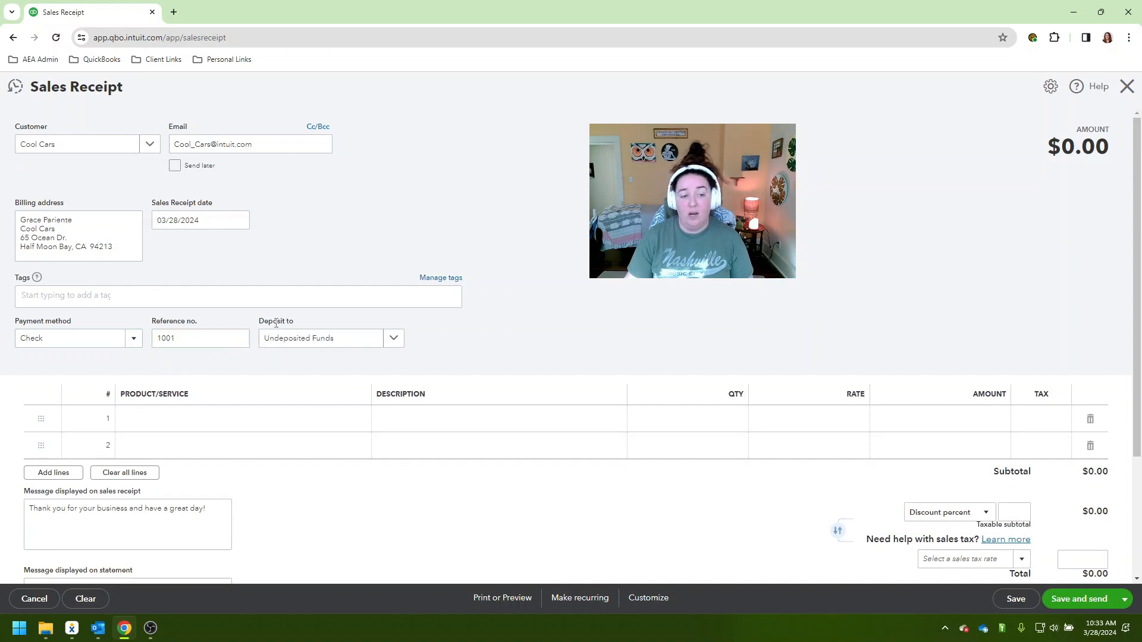
drag(260, 321, 304, 322)
click(304, 322)
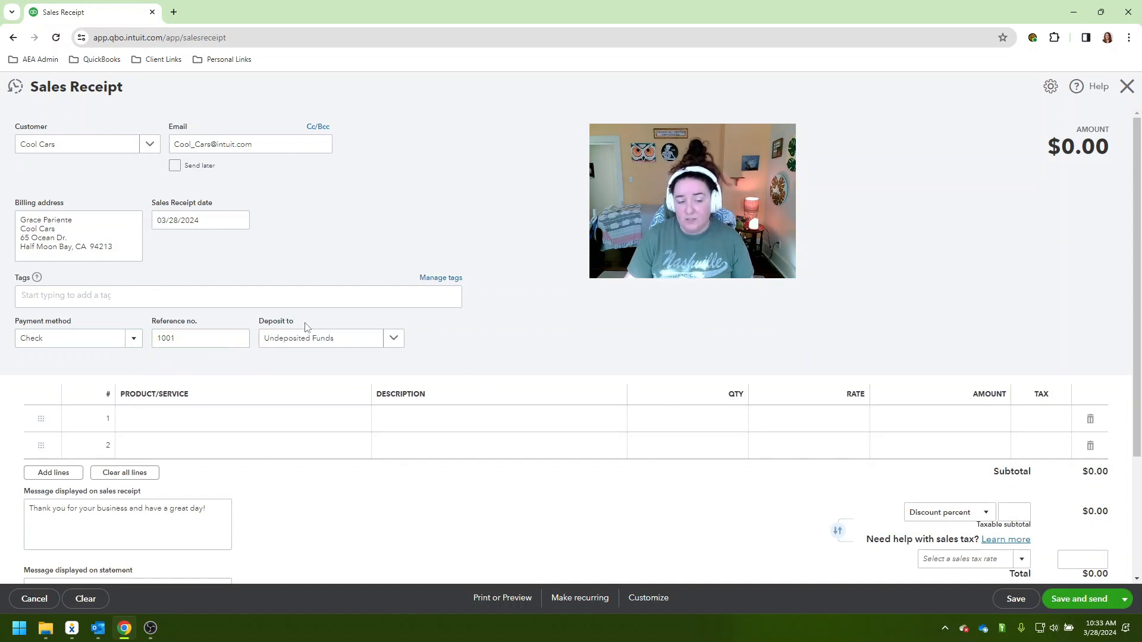
Add a Design:Services line with a rate of 500 to the sales receipt
click(266, 421)
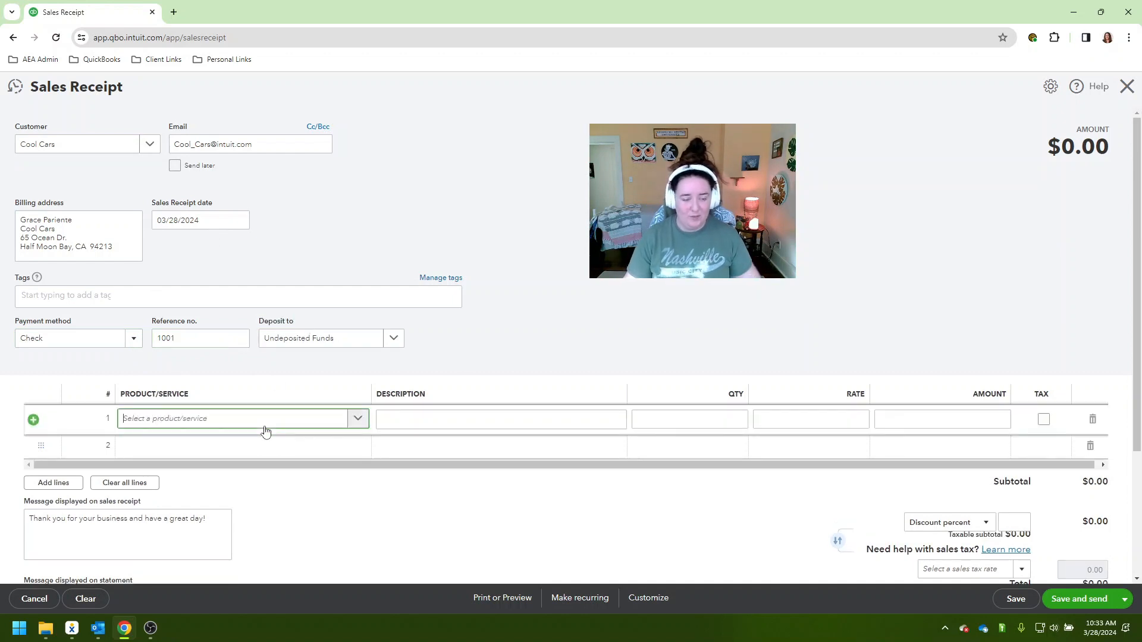
text(serv)
click(263, 553)
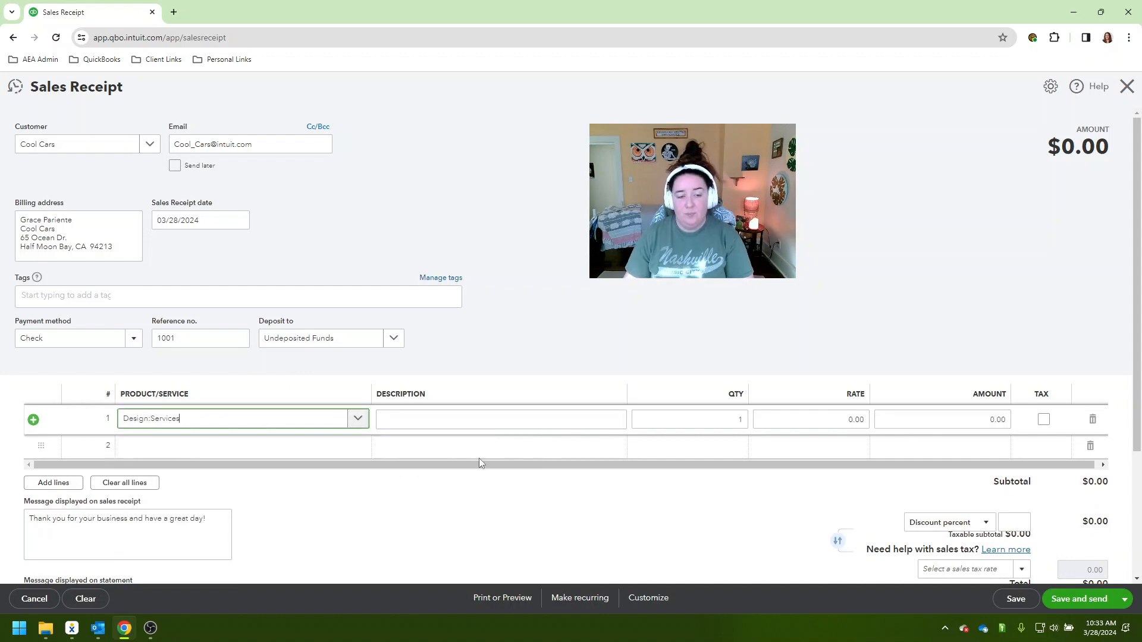
click(831, 419)
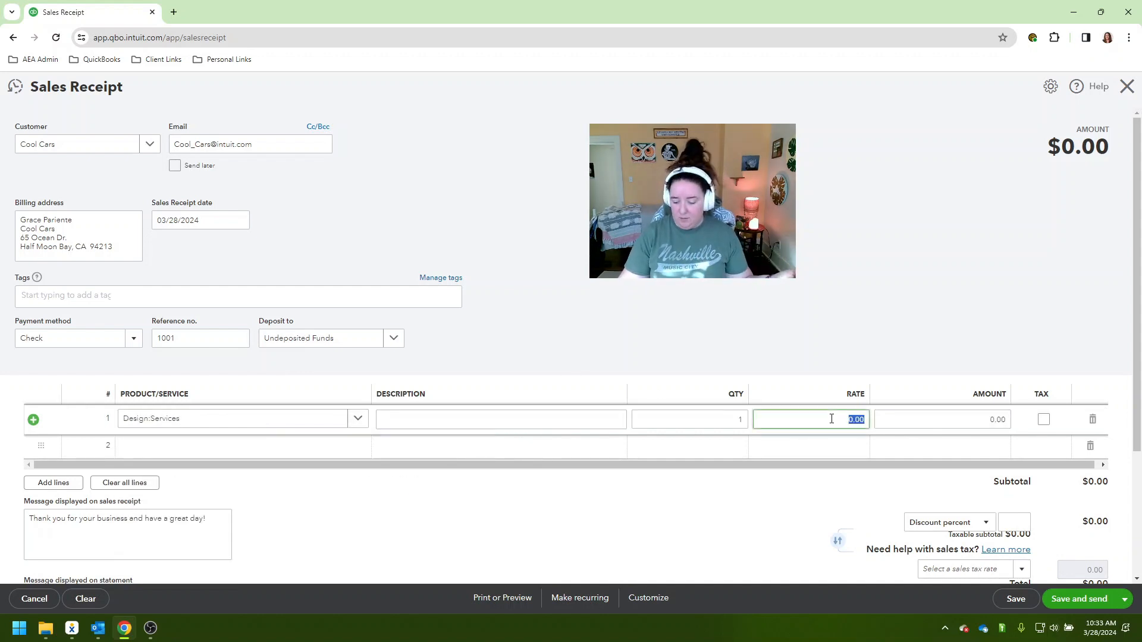
text(500)
click(824, 314)
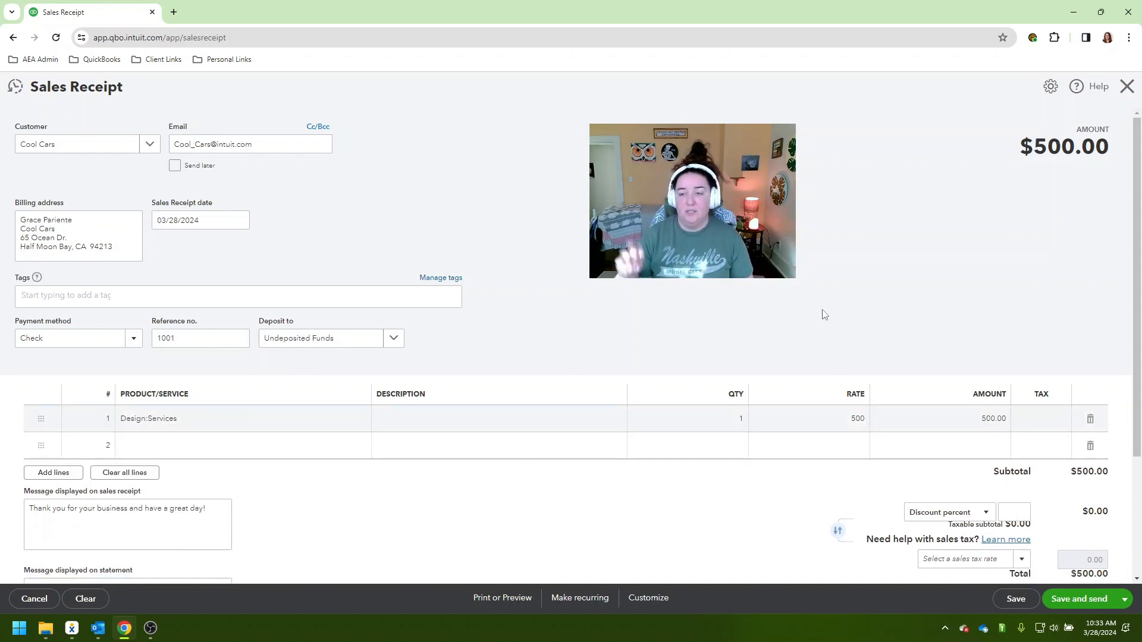
Save the completed sales receipt and close it
scroll(800, 332, down, 1)
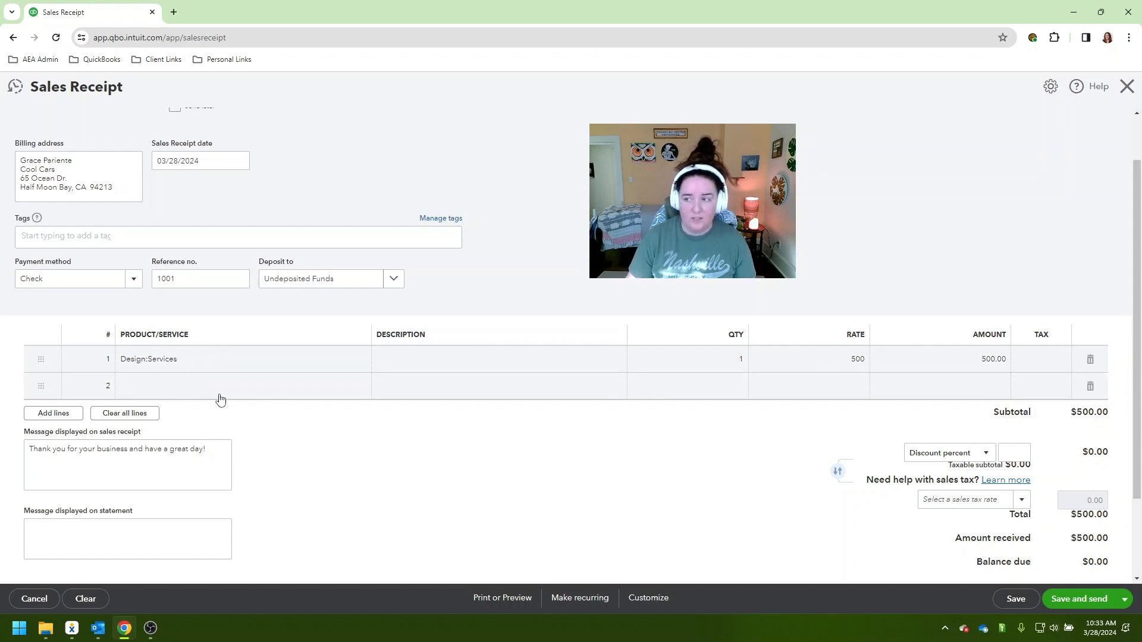
click(220, 365)
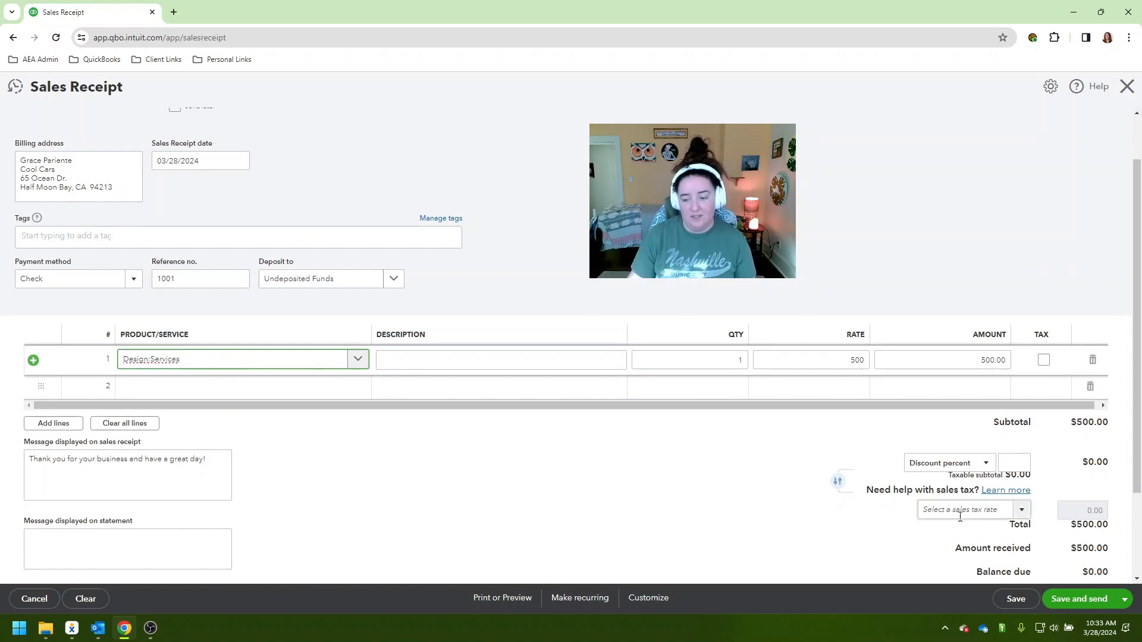
click(1015, 599)
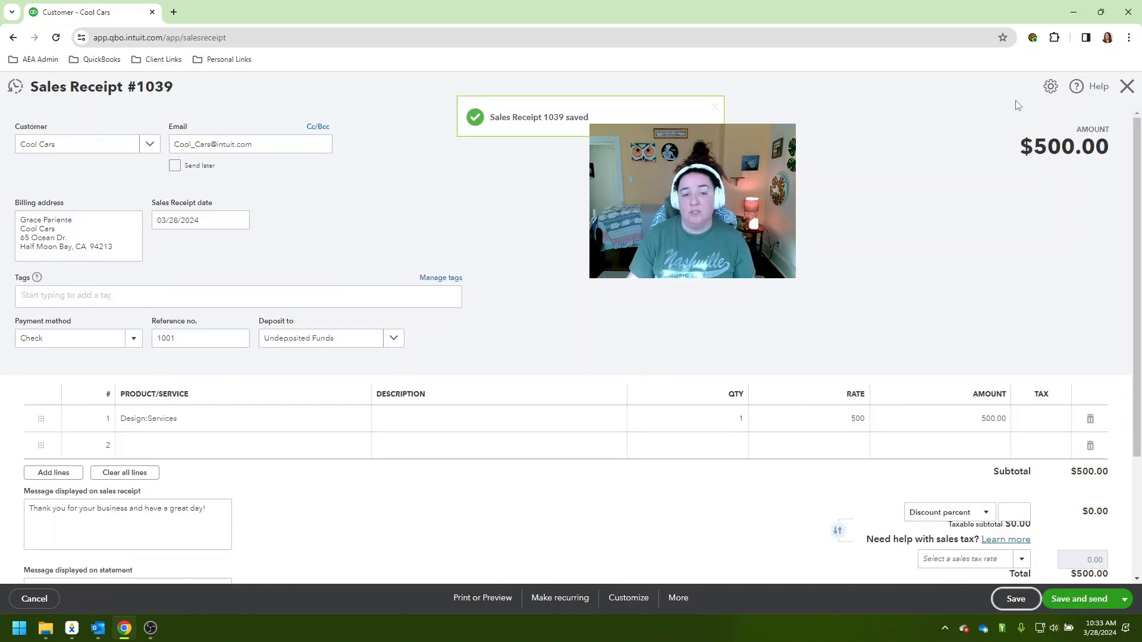
click(1127, 86)
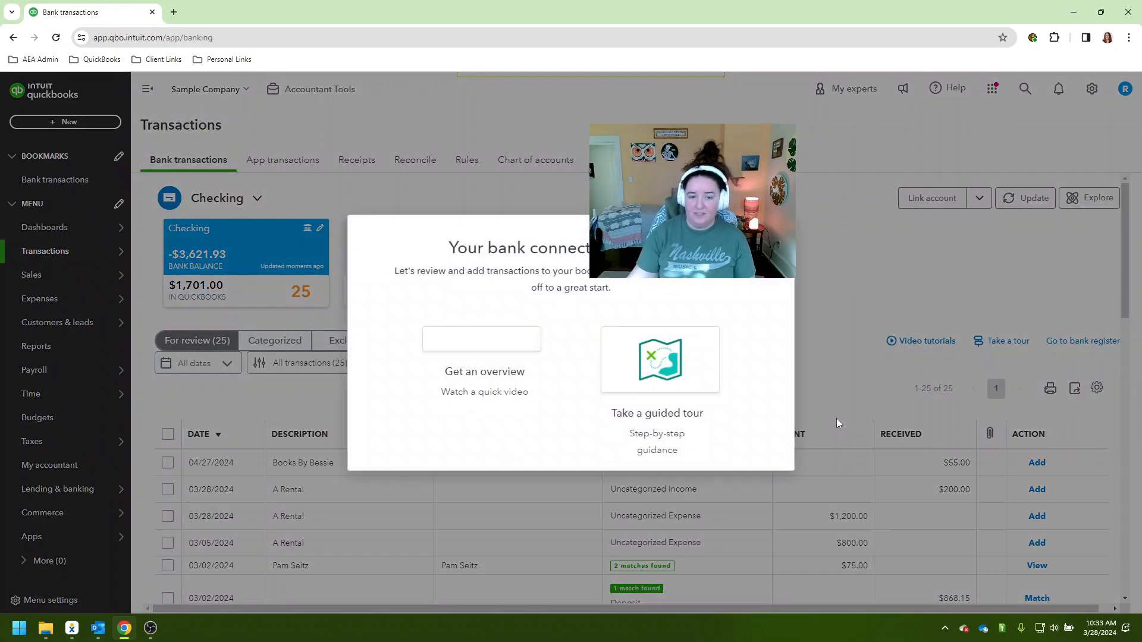
Dismiss the bank connection intro and examine the suggested matches for the $337.50 receipt and the Books by Bessie $75.00 expense
click(777, 233)
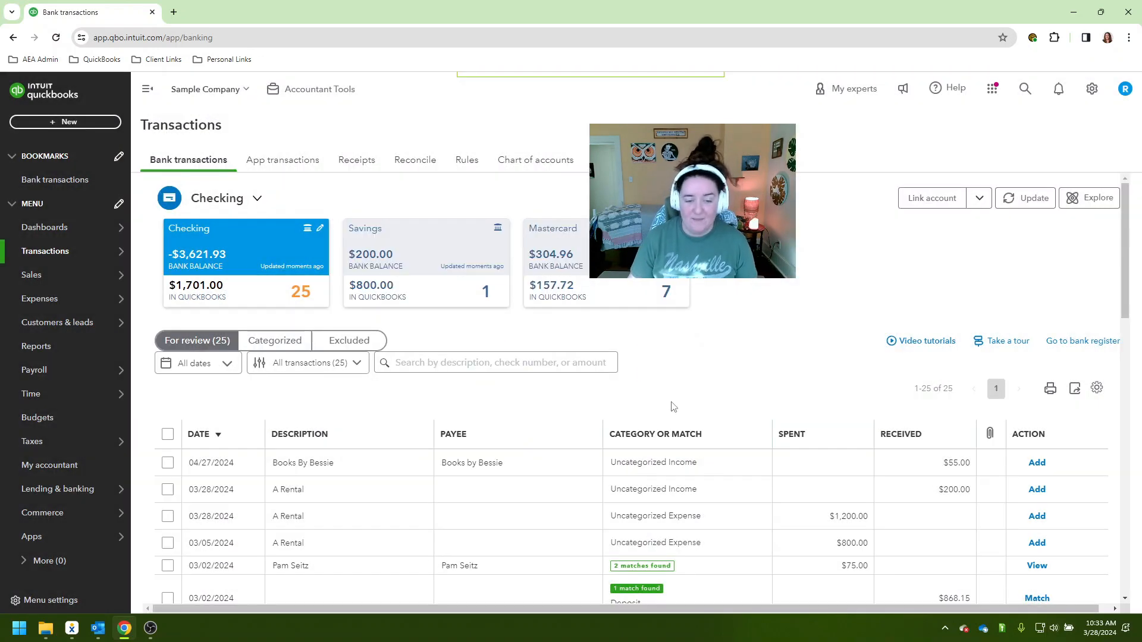
scroll(660, 500, down, 3)
scroll(725, 493, down, 6)
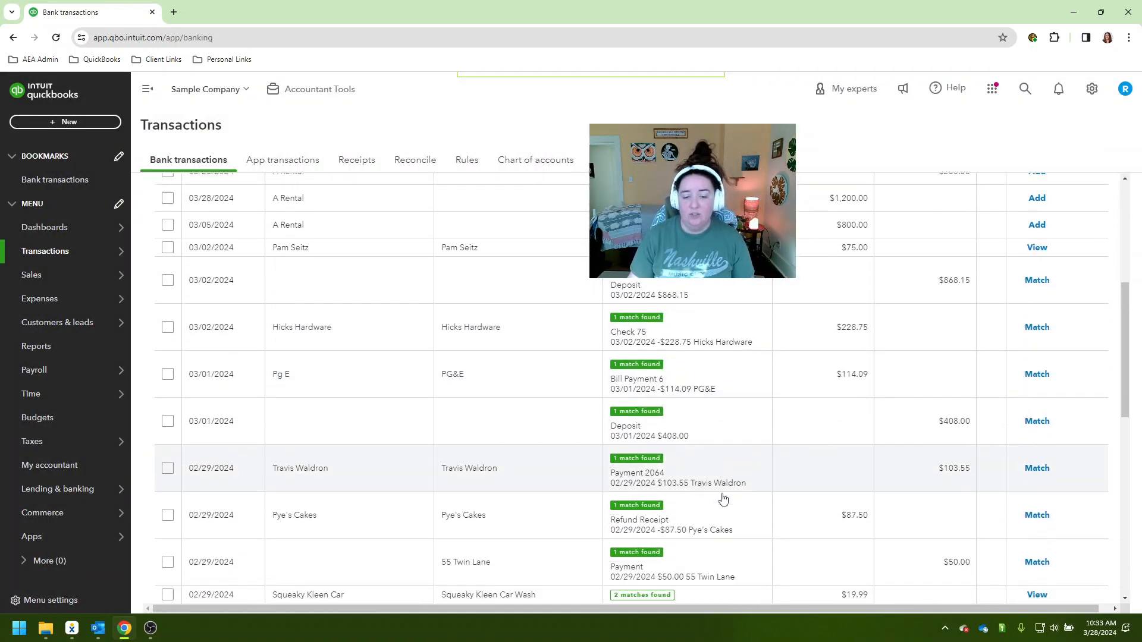
scroll(721, 497, down, 2)
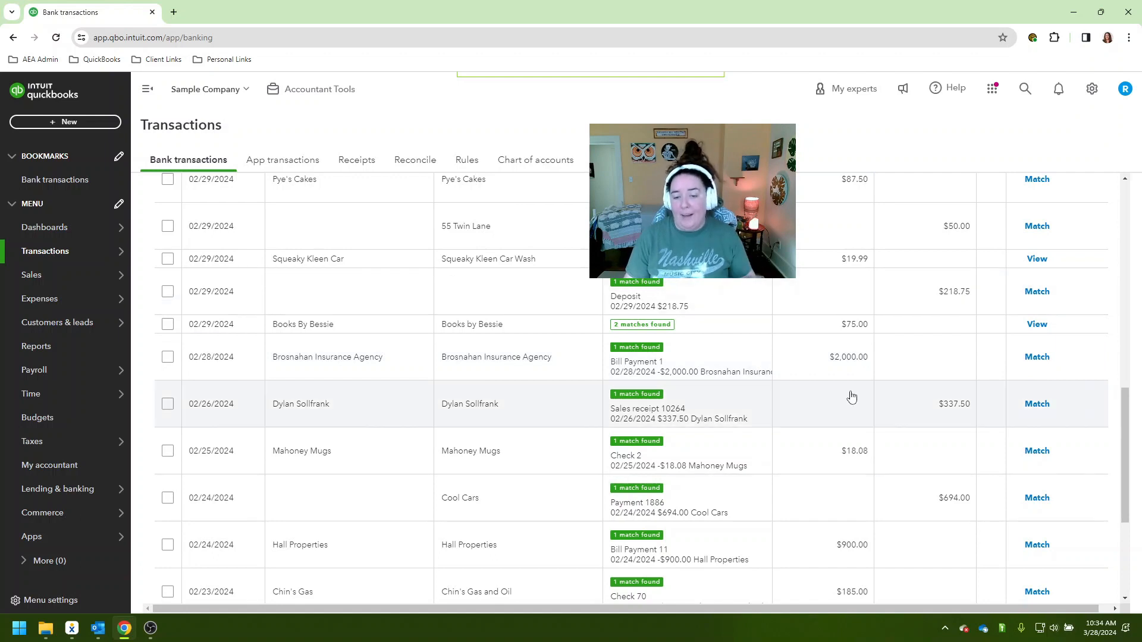
click(851, 396)
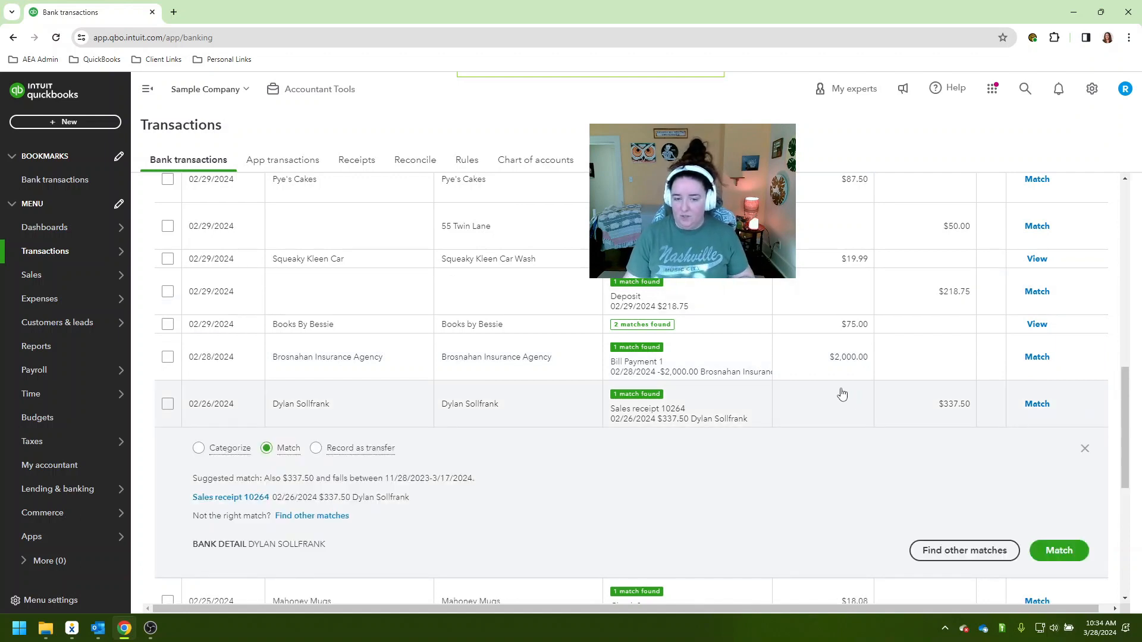
click(816, 332)
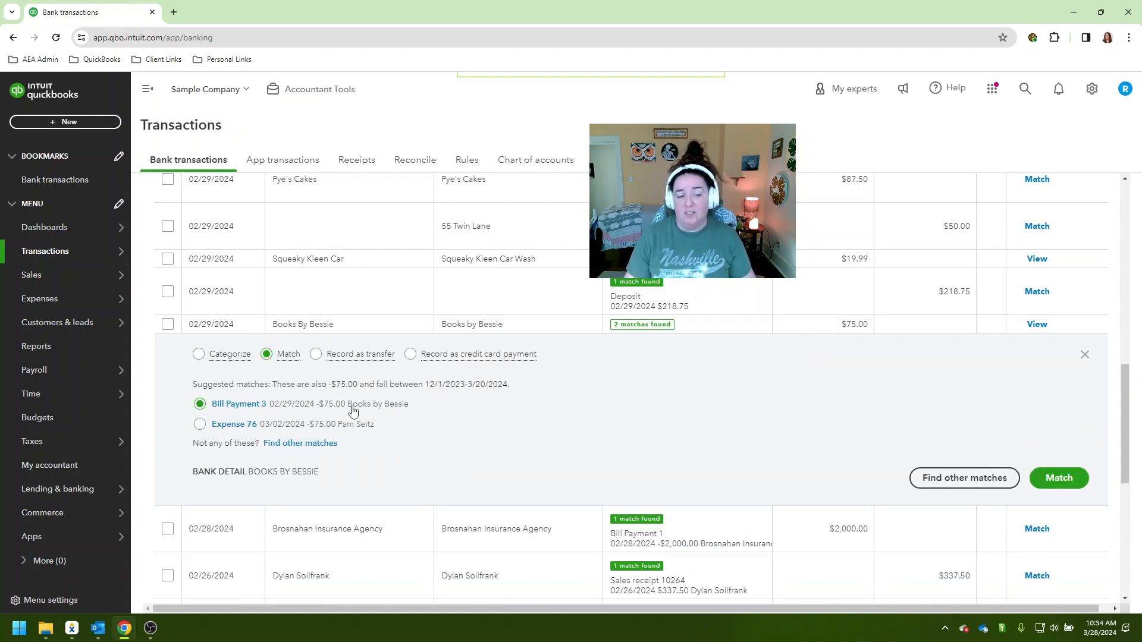